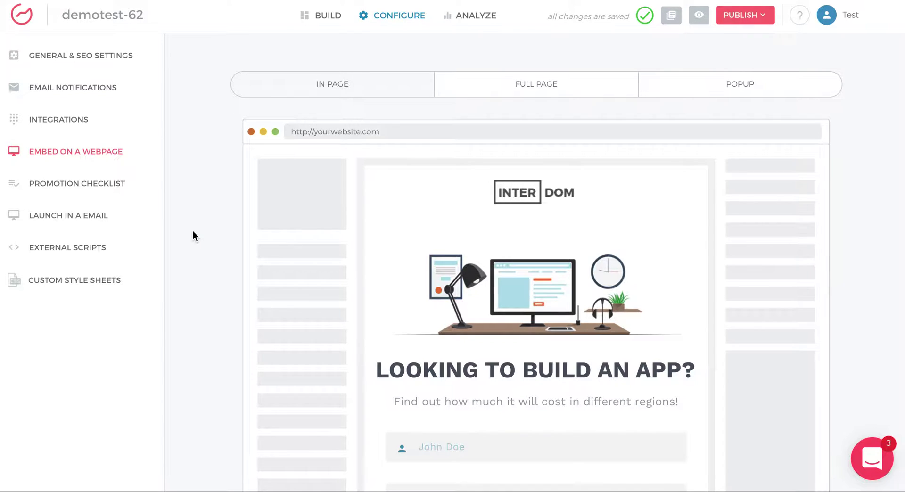
- Scroll down through the In Page preview of the demotest-62 calculator
scroll(193, 230, "down", 1)
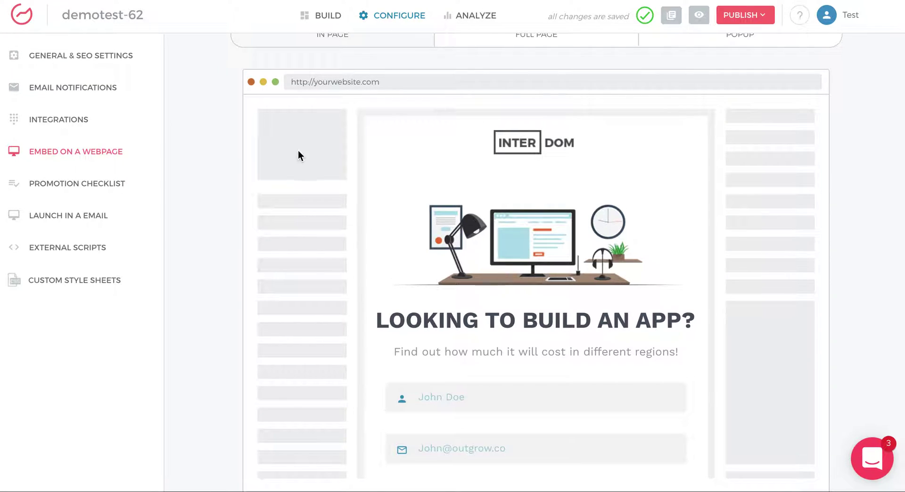
- Scroll the In Page preview, then jump down to the embed Settings and Get Code panels
scroll(549, 175, "down", 2)
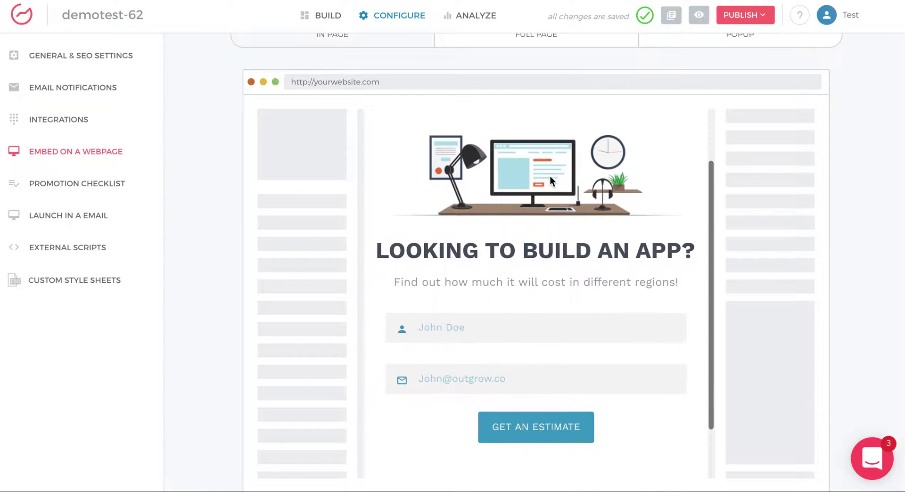
scroll(550, 176, "up", 2)
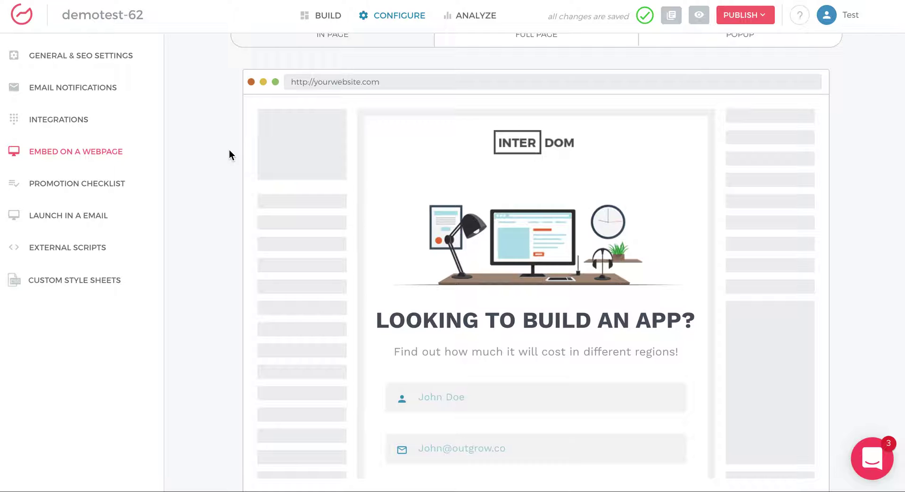
scroll(229, 150, "up", 2)
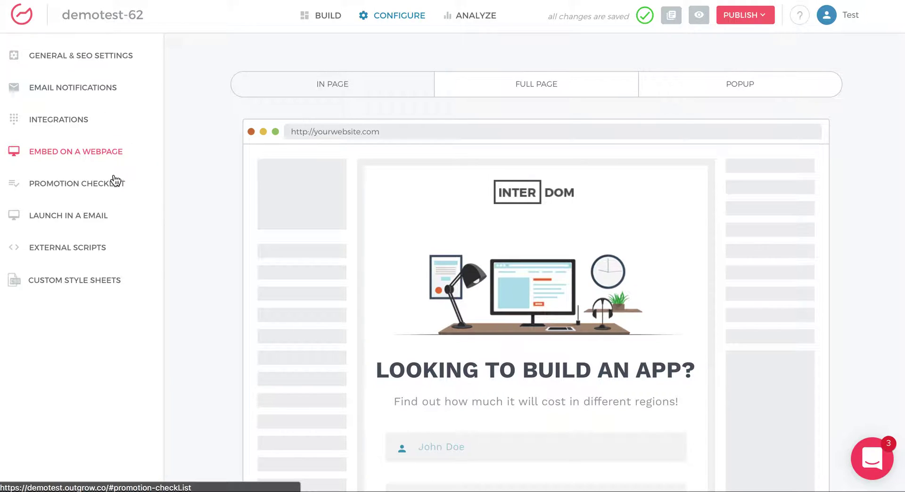
left_click(335, 84)
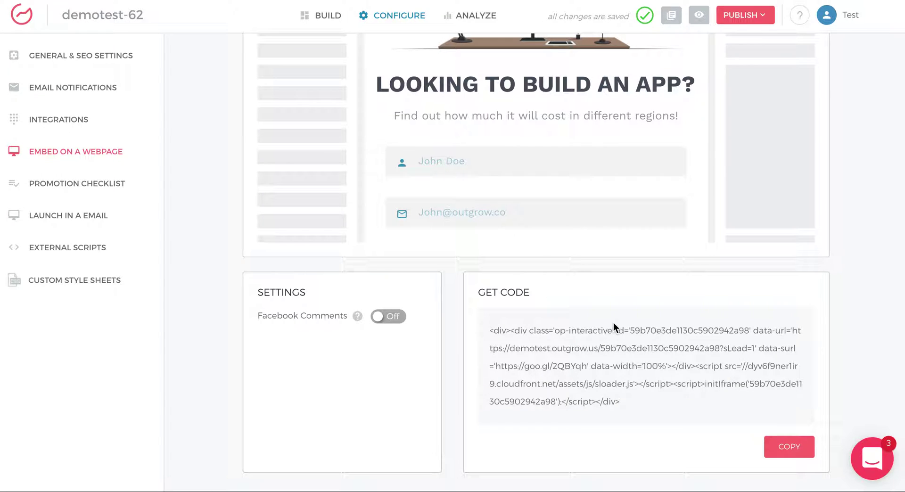
- Copy the demotest-62 in-page embed code from the Get Code panel
left_click(788, 447)
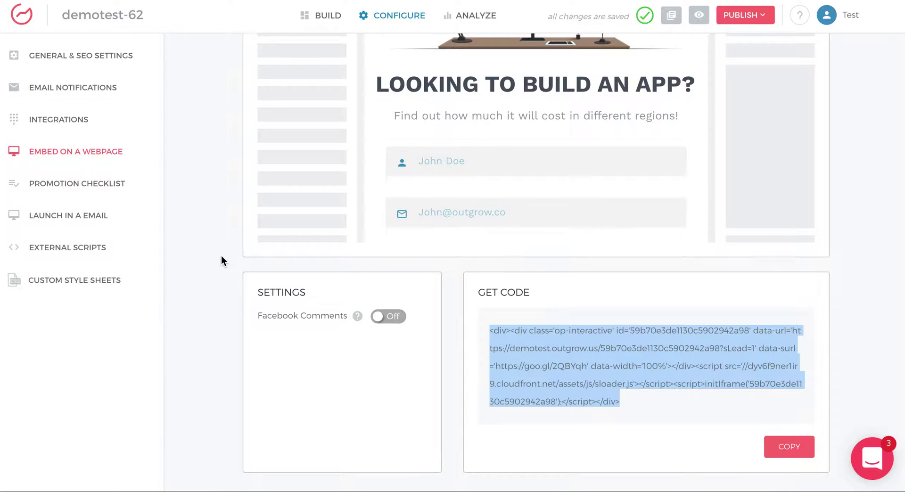
scroll(222, 256, "up", 5)
scroll(221, 255, "down", 4)
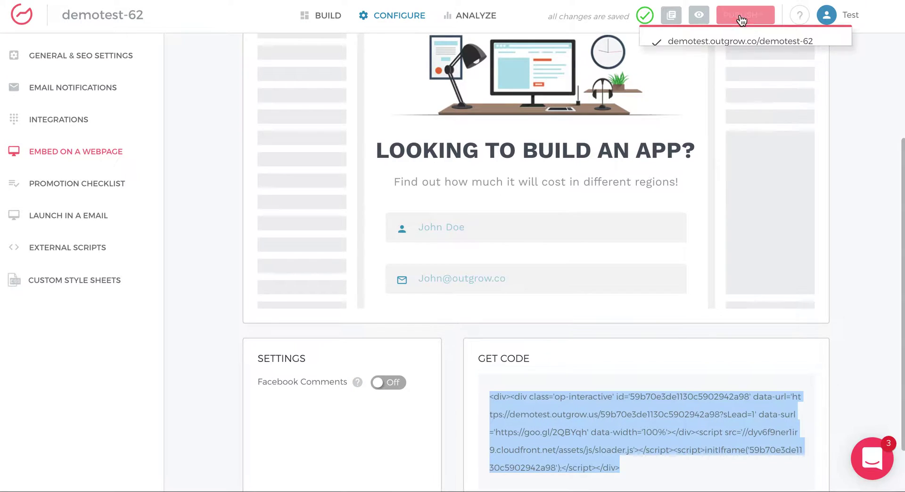
mouse_move(764, 8)
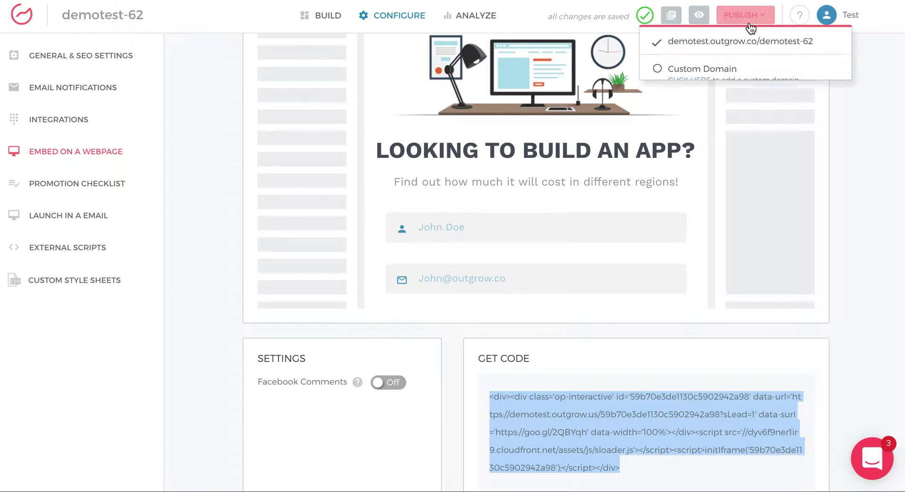
scroll(236, 212, "up", 2)
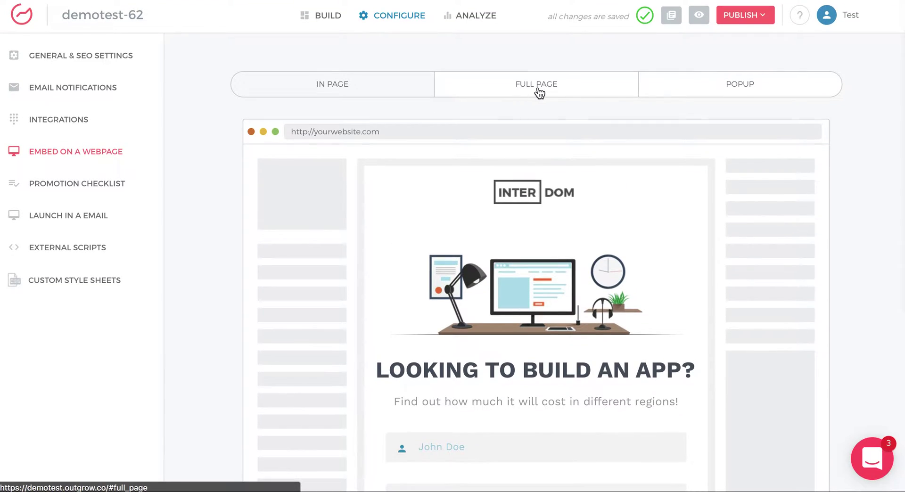
- Switch to the Full Page embed layout and copy its embed code
left_click(538, 90)
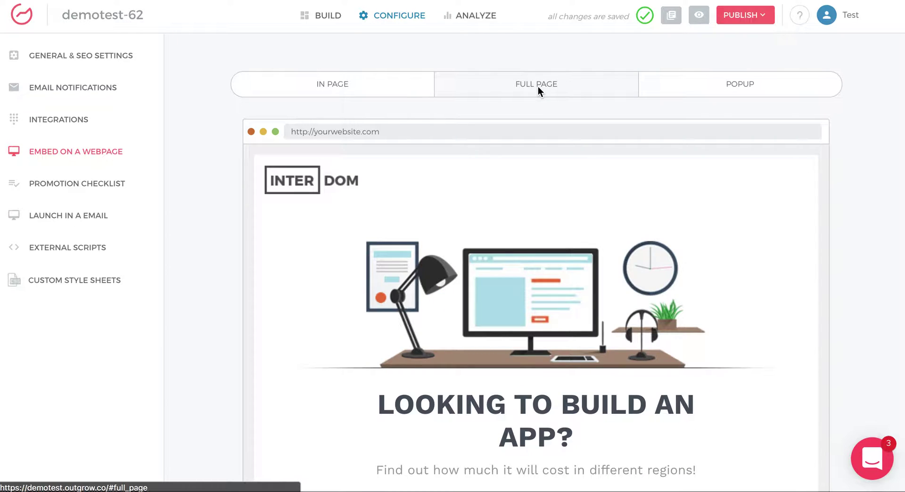
scroll(234, 265, "down", 2)
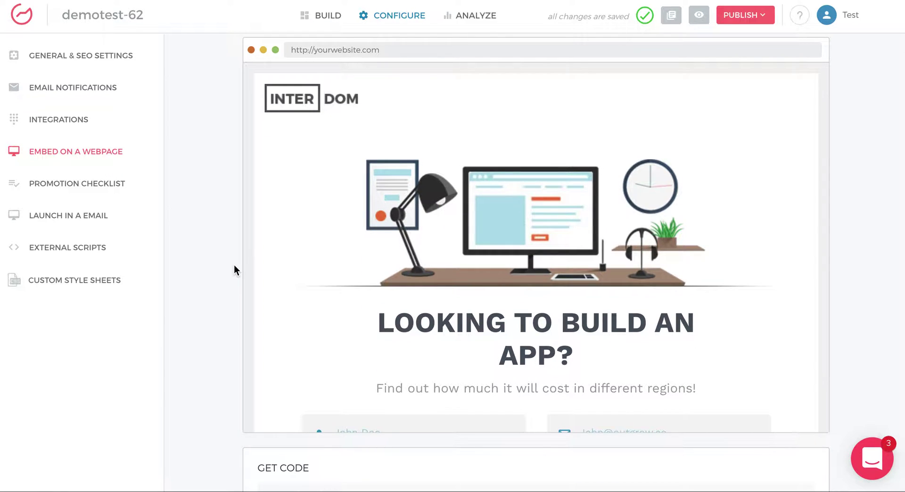
scroll(234, 269, "down", 1)
scroll(334, 279, "down", 4)
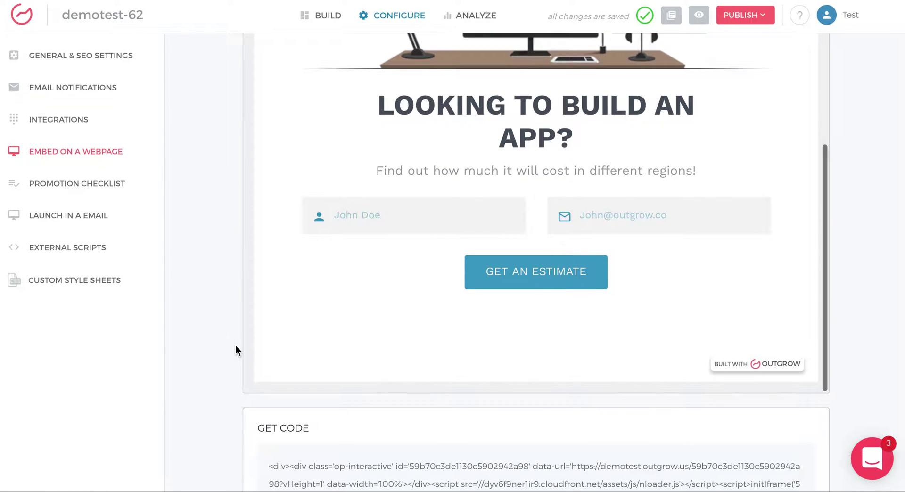
scroll(235, 350, "down", 2)
left_click(799, 447)
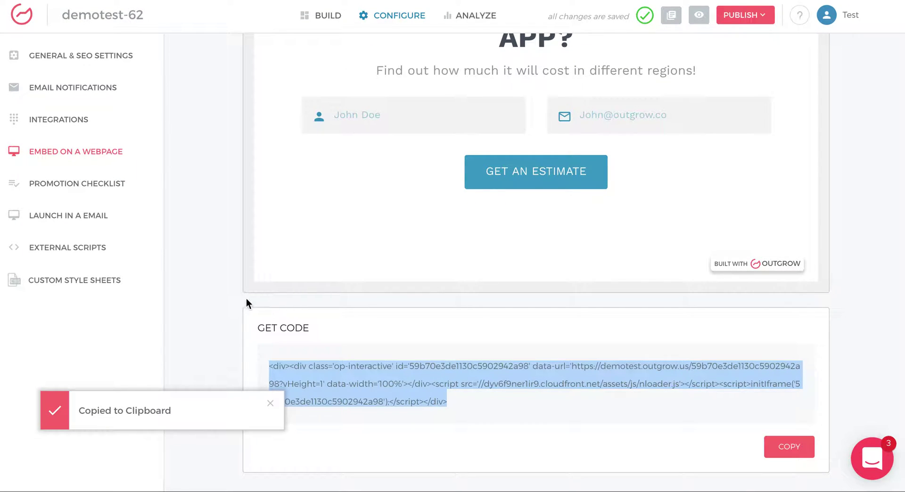
scroll(242, 193, "up", 1)
scroll(241, 192, "up", 4)
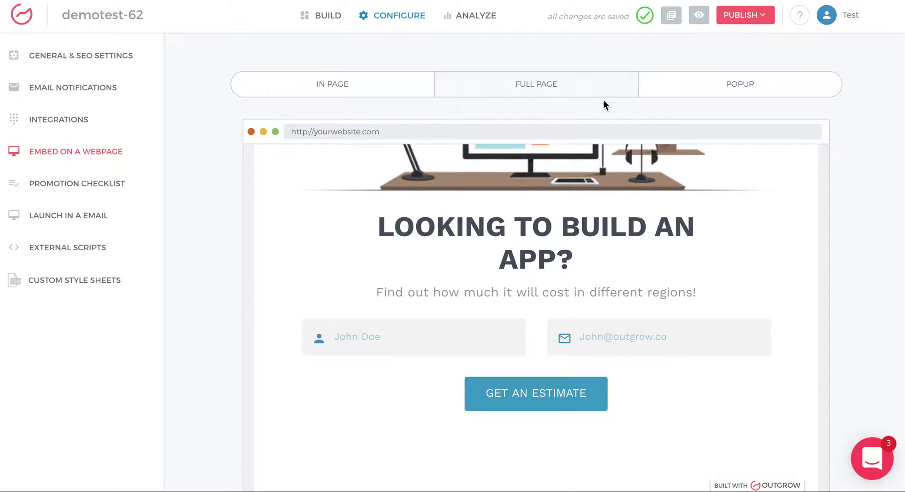
- Switch to the Popup embed layout and view its Get Started link settings
left_click(711, 85)
scroll(208, 329, "down", 1)
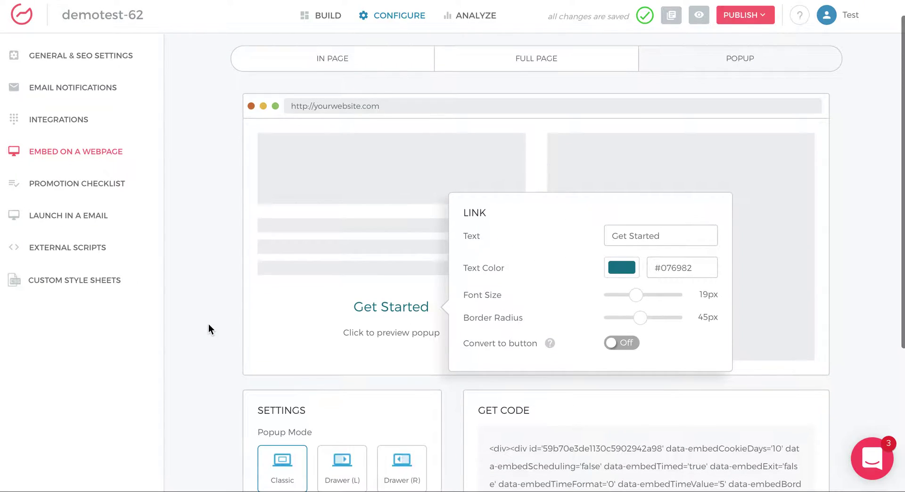
scroll(208, 329, "down", 1)
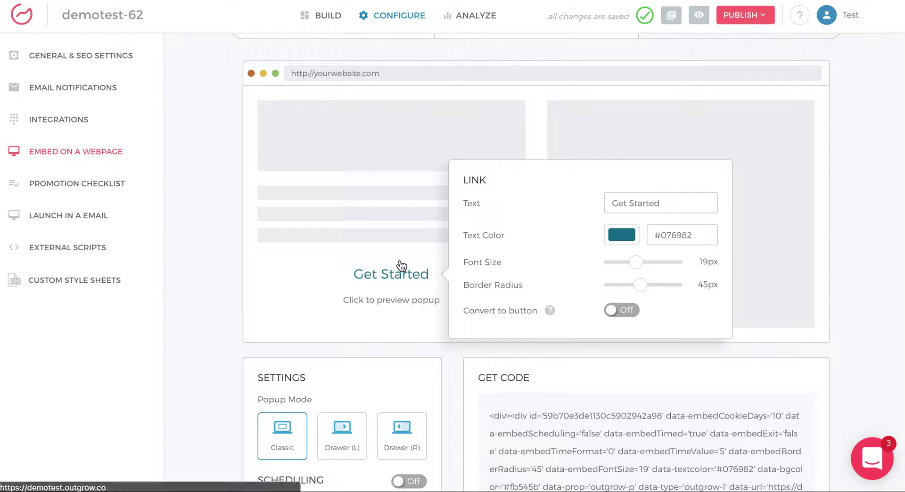
scroll(408, 244, "up", 2)
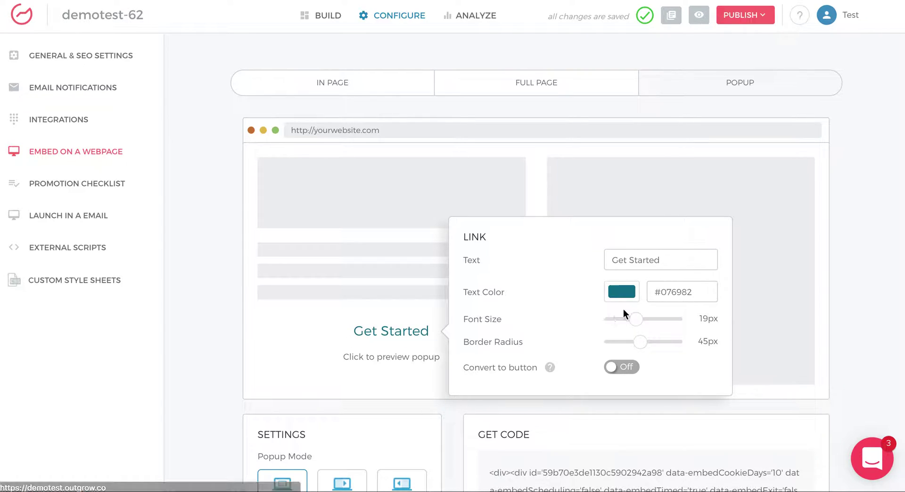
- Keep the link font at 19px, set border radius to 44px, and convert it to a button
left_click(636, 319)
left_click_drag(652, 322, 638, 352)
left_click(646, 344)
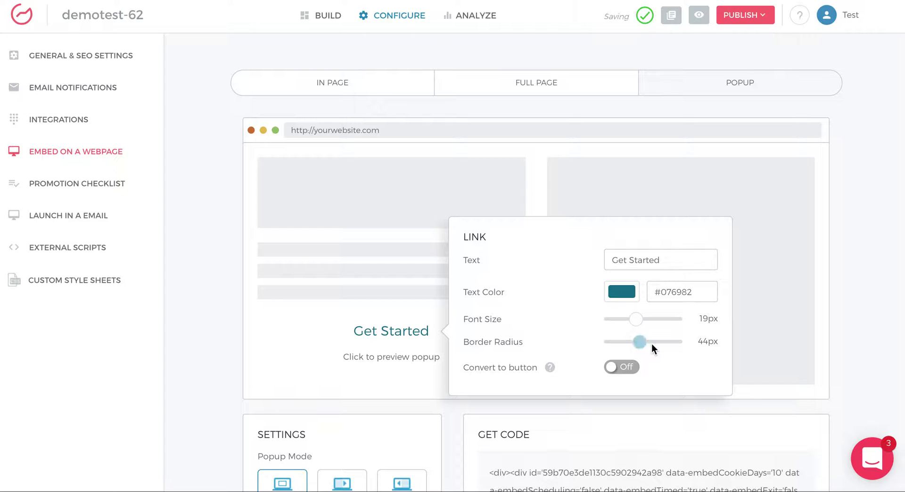
left_click(613, 370)
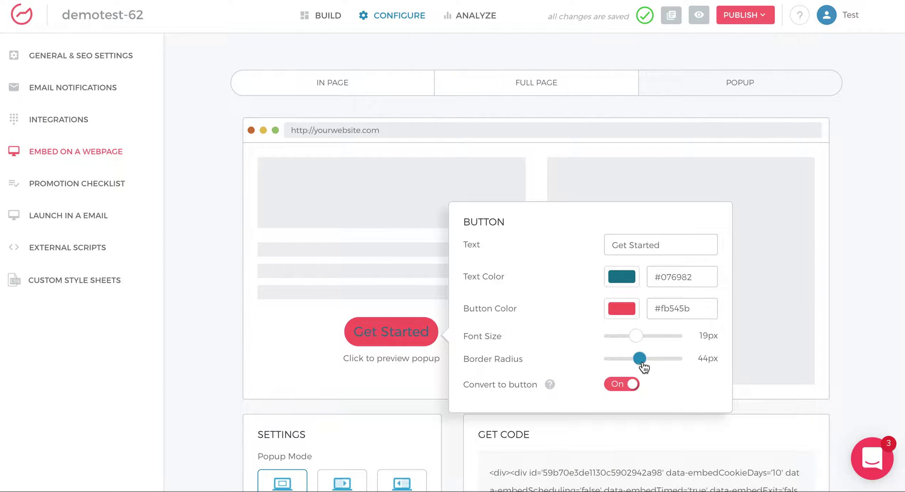
- Adjust the Get Started button's border radius to about 60px for rounded ends
left_click_drag(643, 367, 678, 368)
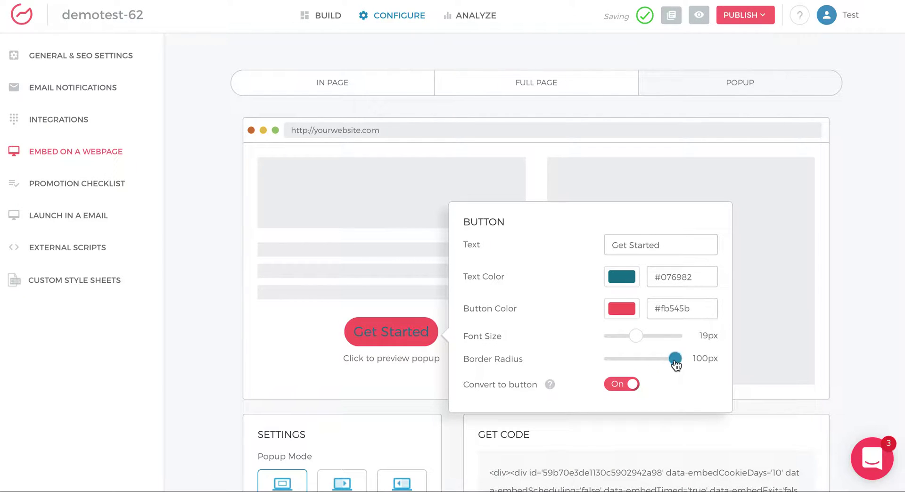
left_click_drag(667, 364, 605, 359)
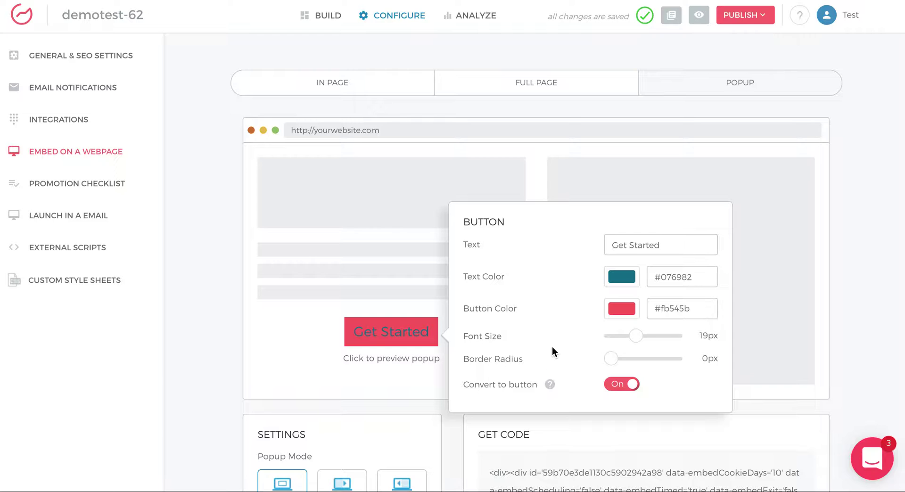
left_click_drag(618, 363, 650, 362)
left_click(622, 311)
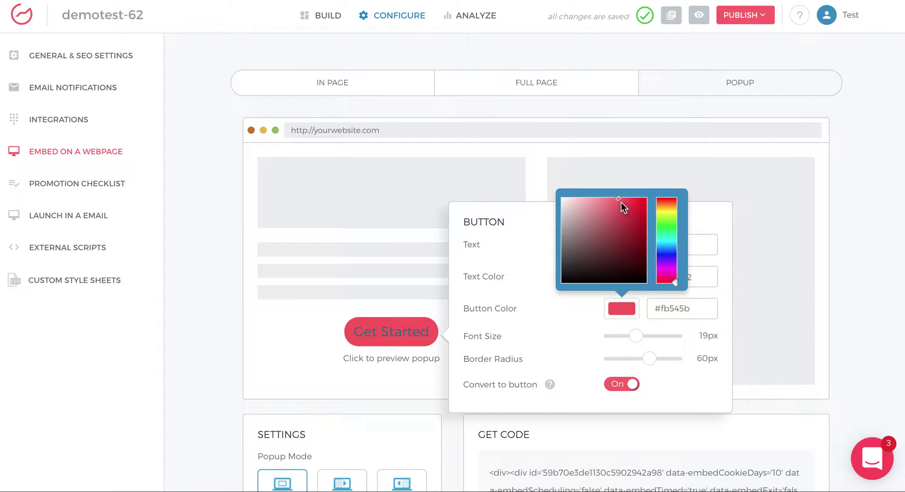
- Color the button orange #fb8a54 with dark blue #100782 text
left_click_drag(677, 282, 677, 202)
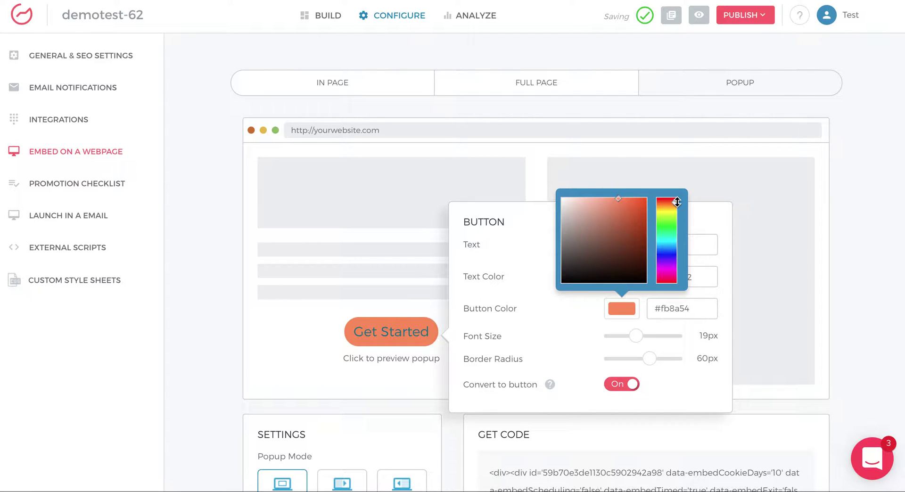
left_click(511, 311)
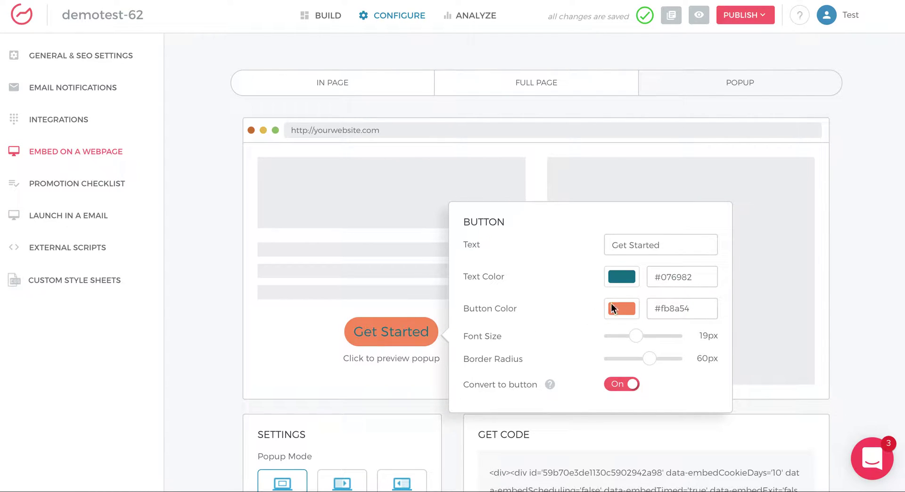
left_click(625, 280)
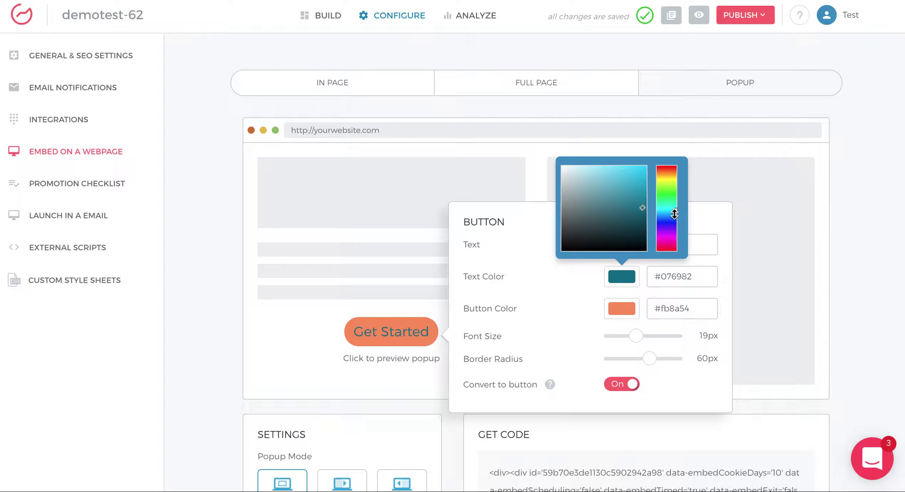
left_click_drag(676, 211, 676, 224)
left_click(507, 290)
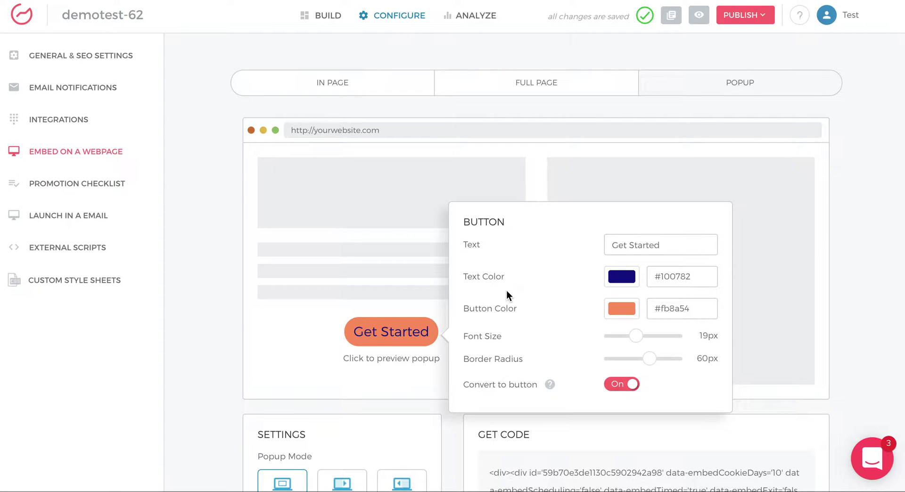
- Try the Drawer (L) and Drawer (R) popup modes, then settle on Classic
scroll(341, 350, "down", 2)
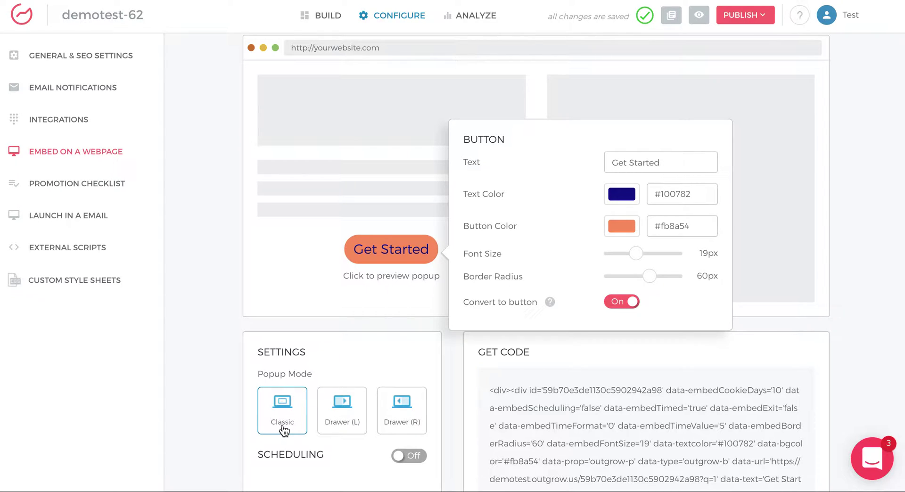
left_click(336, 425)
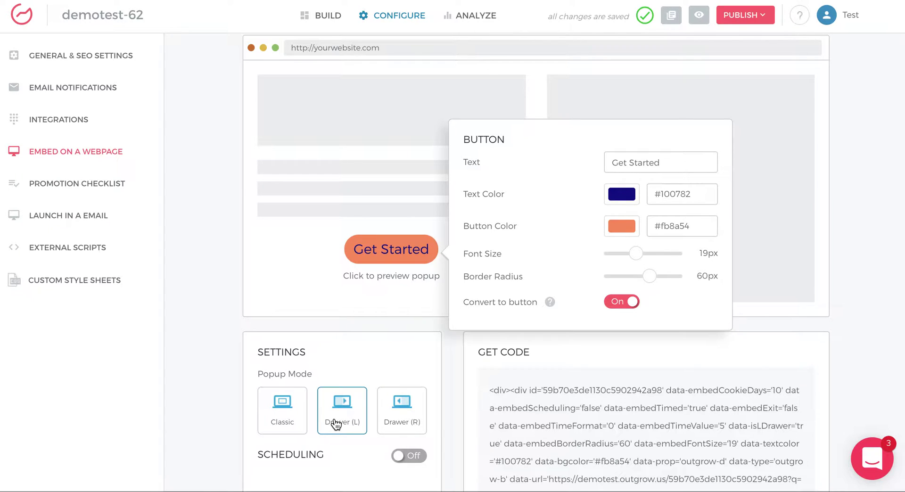
left_click(418, 423)
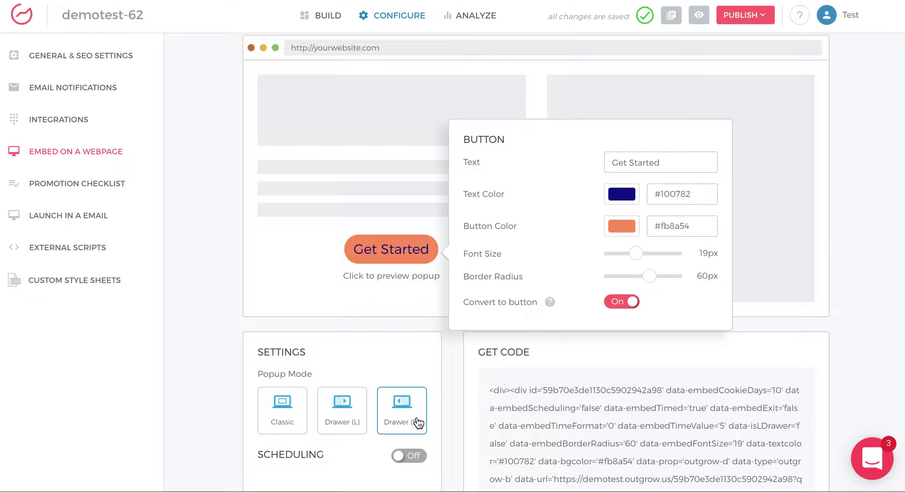
left_click(347, 425)
left_click(293, 431)
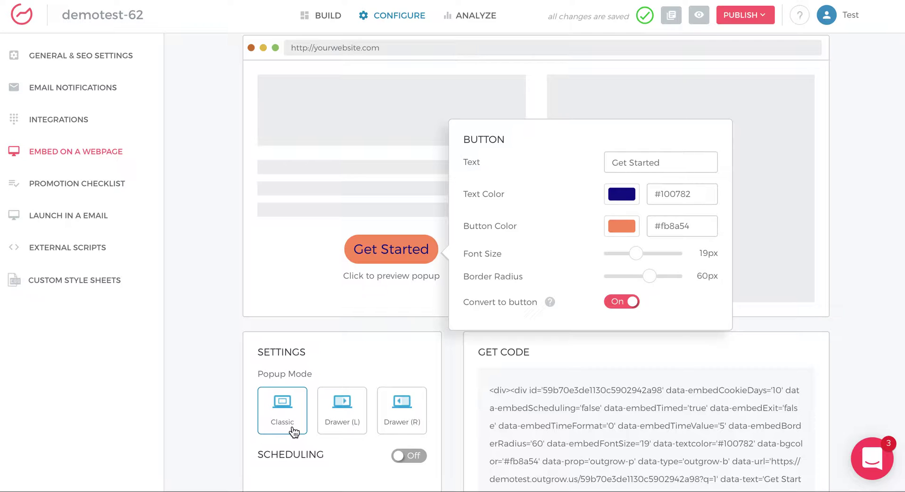
- Copy the Classic popup embed code with the orange rounded button from Get Code
scroll(472, 383, "down", 1)
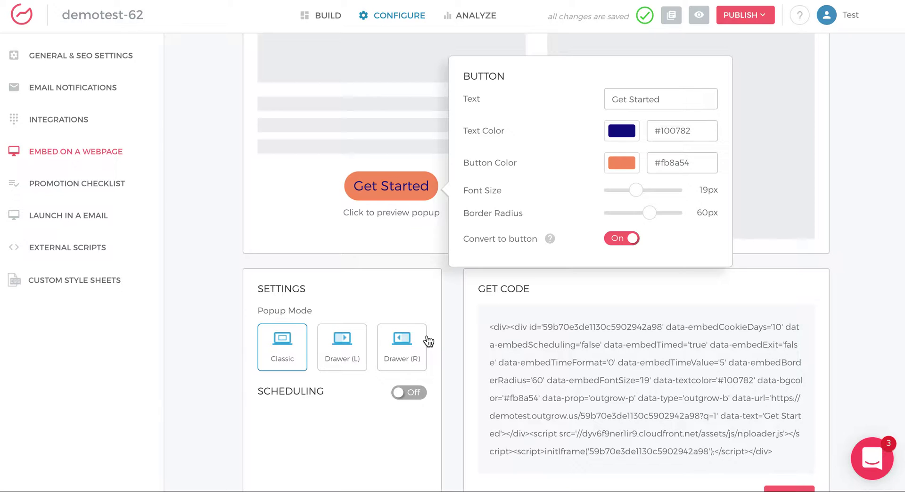
scroll(453, 330, "down", 1)
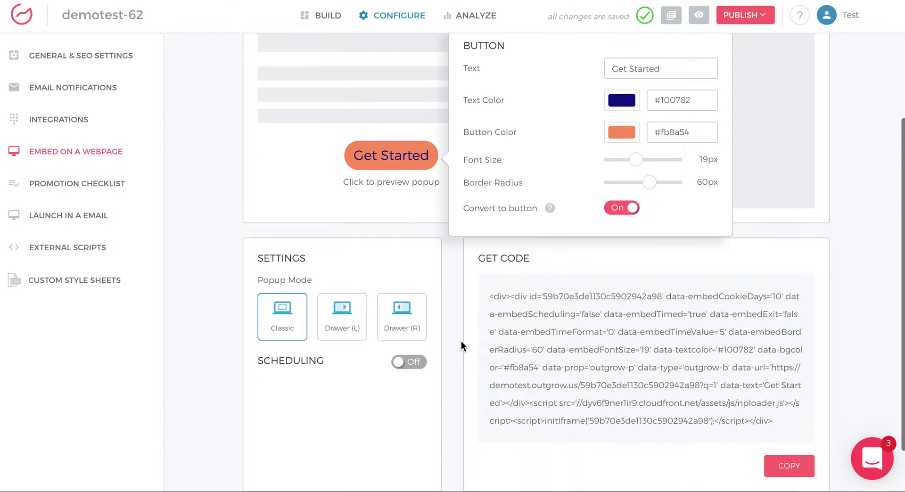
left_click(801, 475)
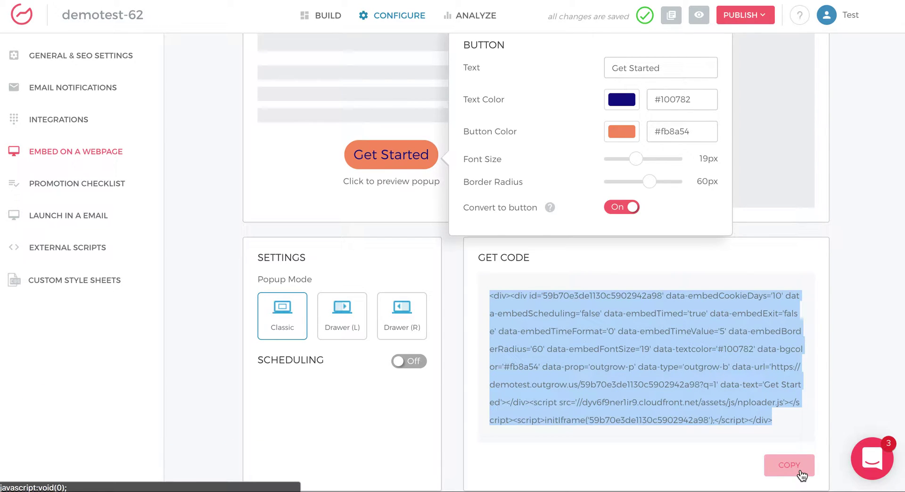
scroll(466, 285, "up", 3)
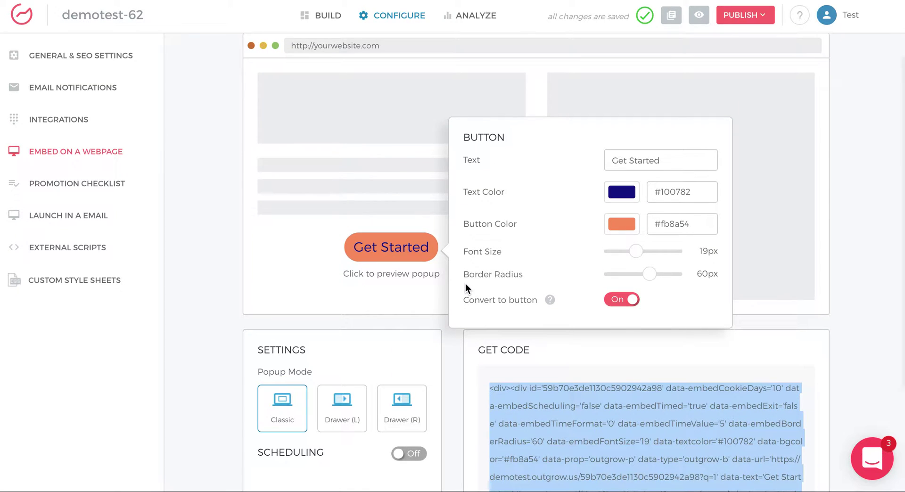
scroll(465, 286, "up", 3)
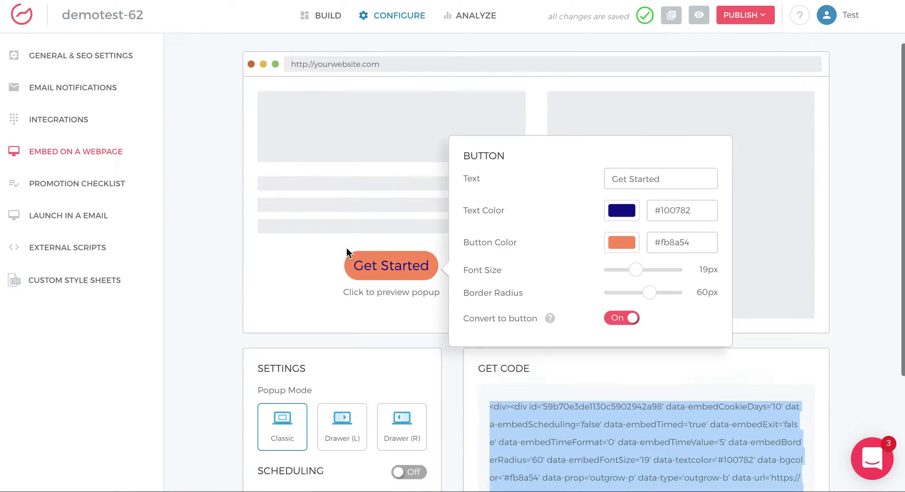
scroll(466, 290, "up", 2)
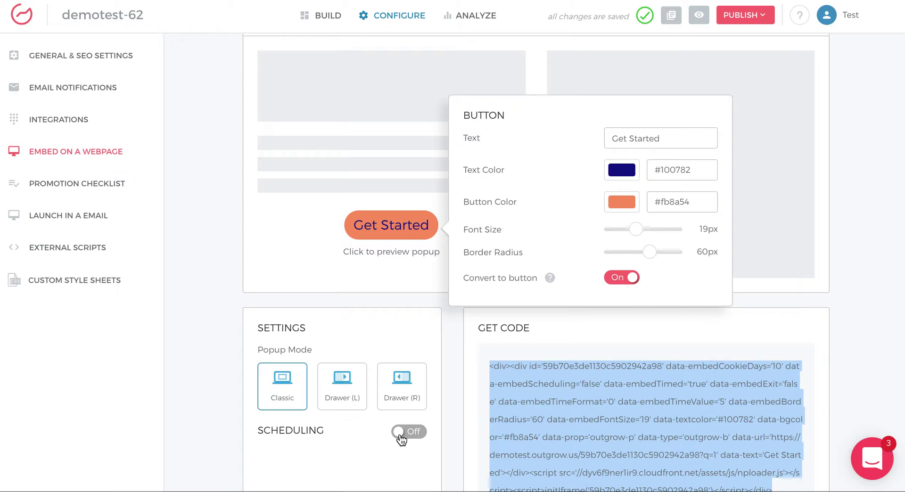
scroll(476, 335, "up", 3)
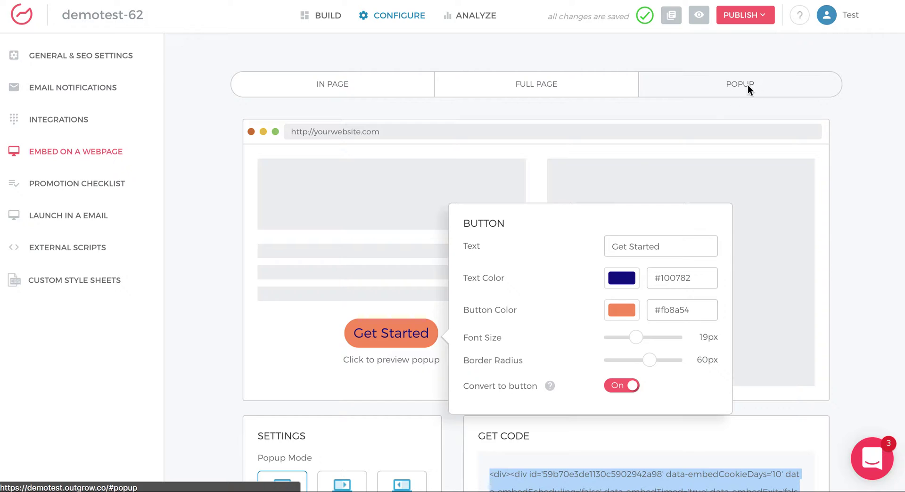
scroll(559, 233, "down", 5)
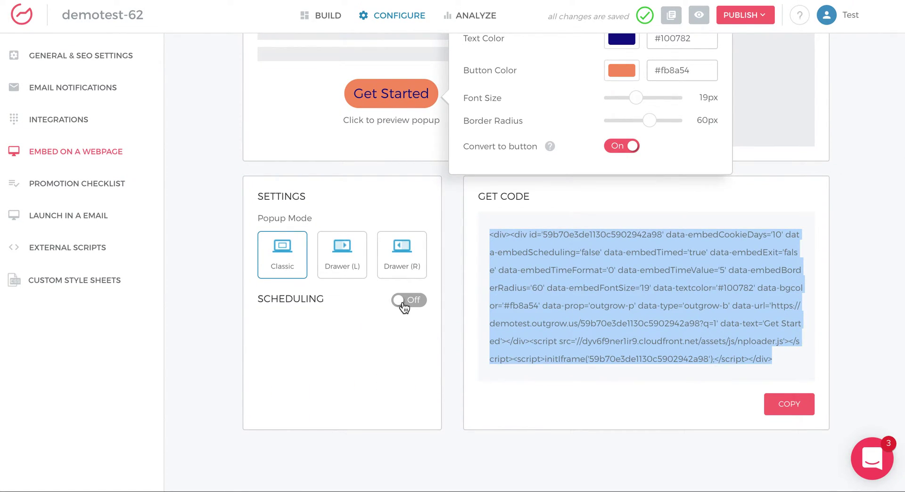
left_click(404, 306)
- Turn popup Scheduling on with Exit Intent and Repeat After 10 Days
left_click(264, 414)
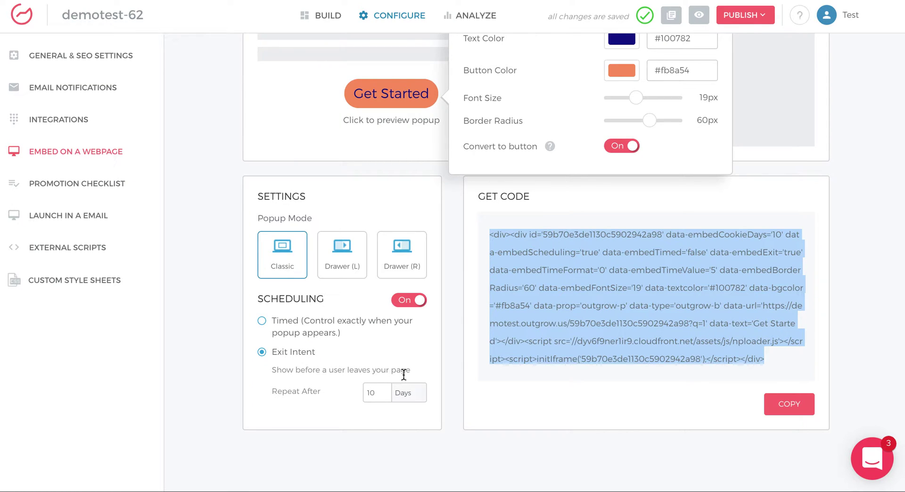
left_click(376, 395)
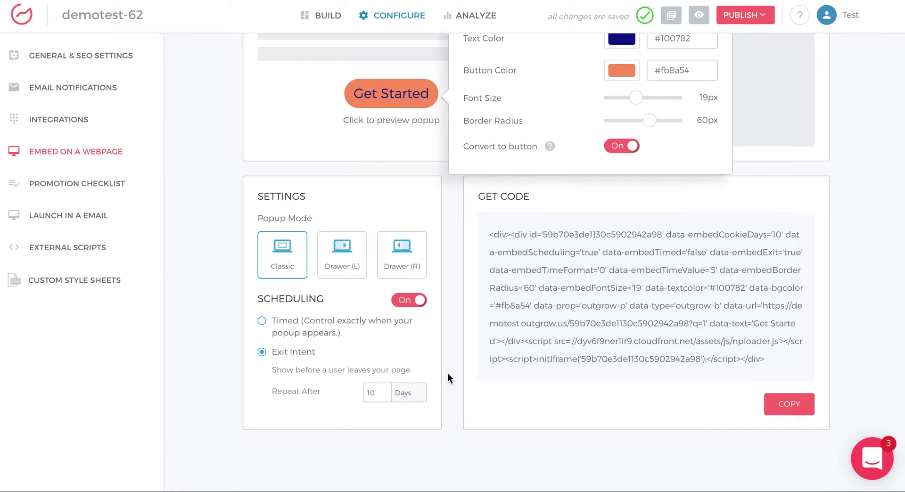
scroll(447, 374, "up", 1)
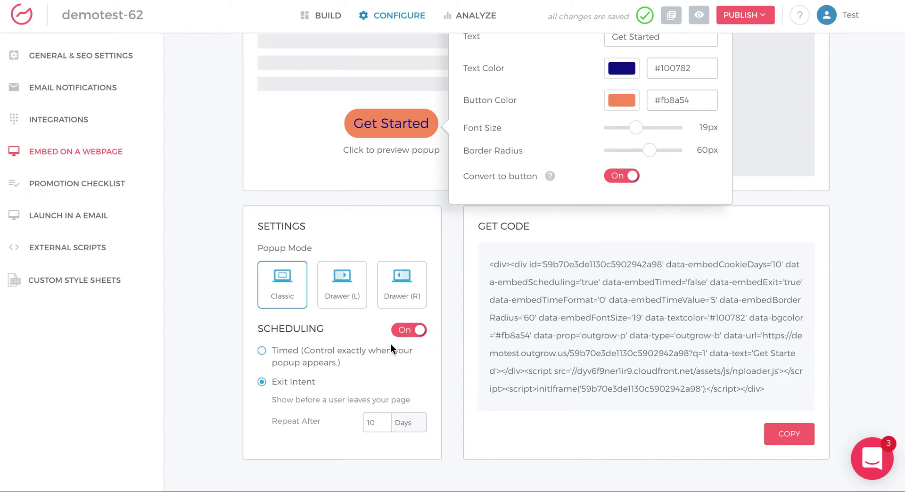
scroll(412, 310, "up", 4)
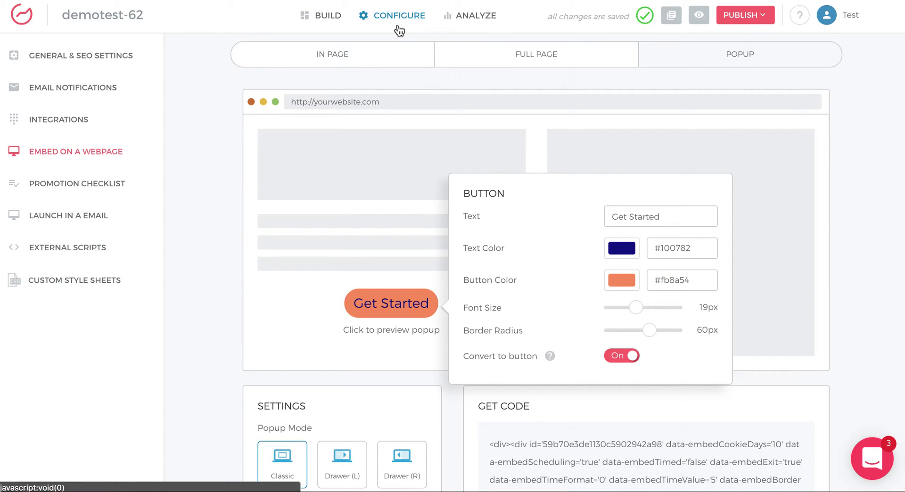
- Switch Scheduling to Timed and show the popup exactly 7 seconds after load
scroll(441, 325, "down", 3)
scroll(441, 325, "down", 1)
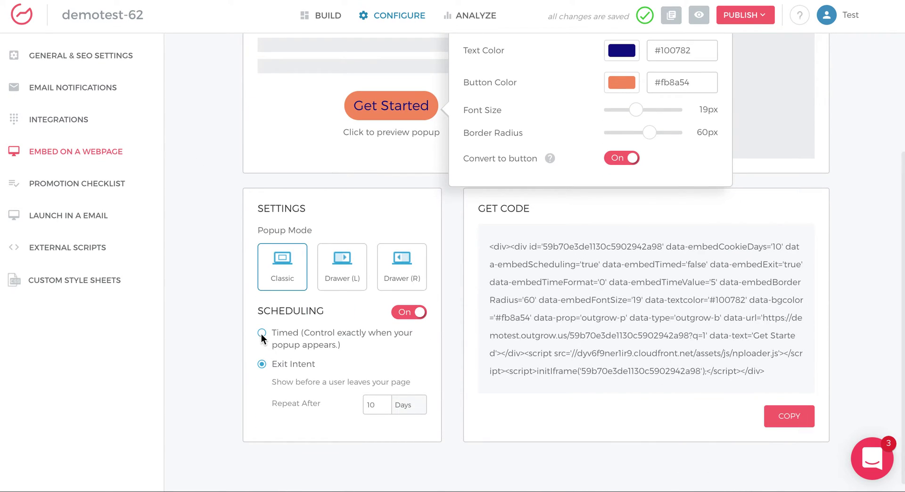
left_click(262, 333)
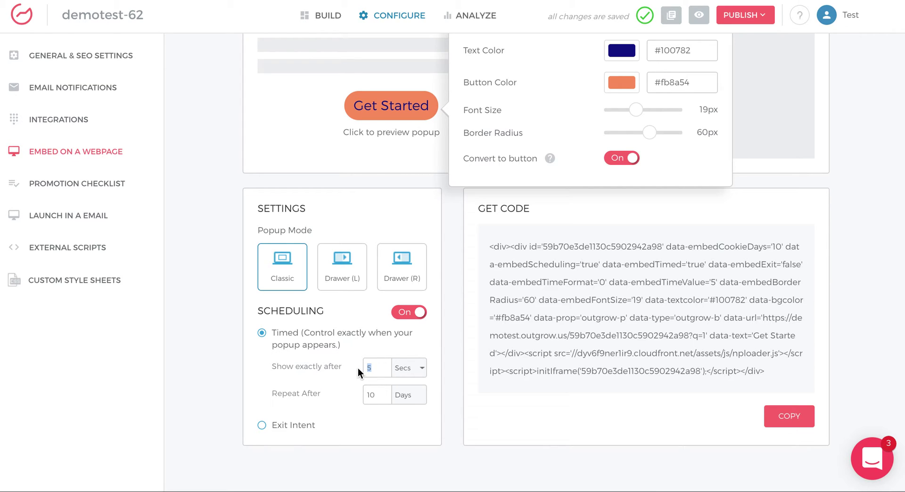
type("7")
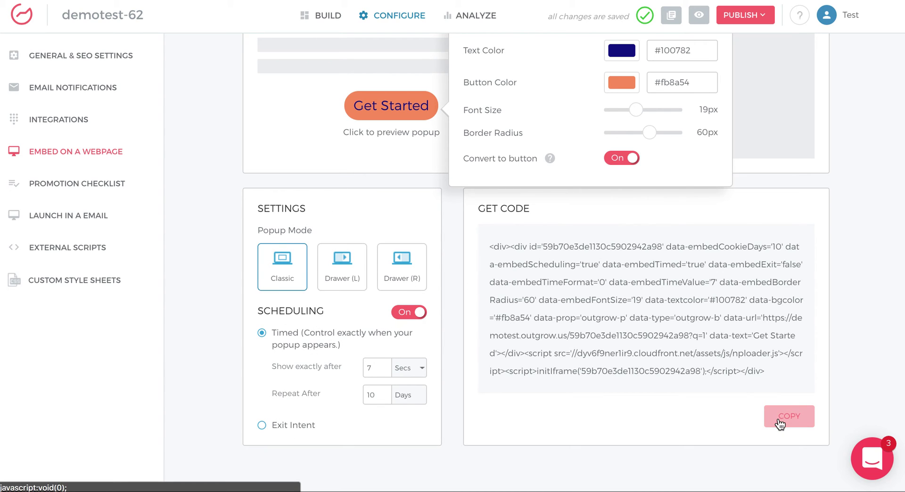
scroll(641, 338, "up", 5)
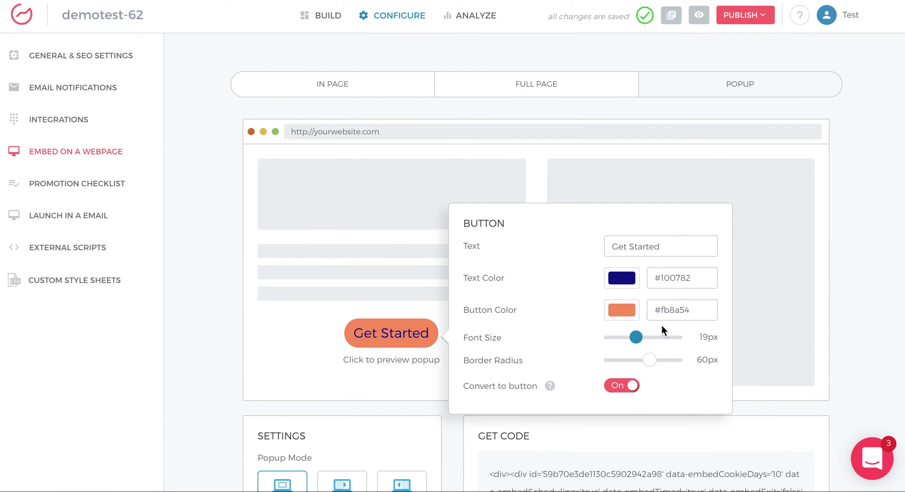
scroll(767, 294, "down", 4)
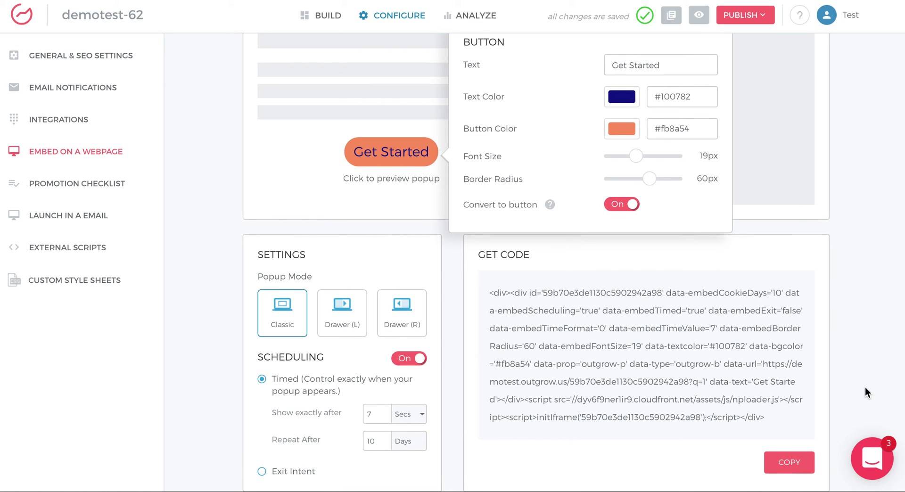
left_click(873, 469)
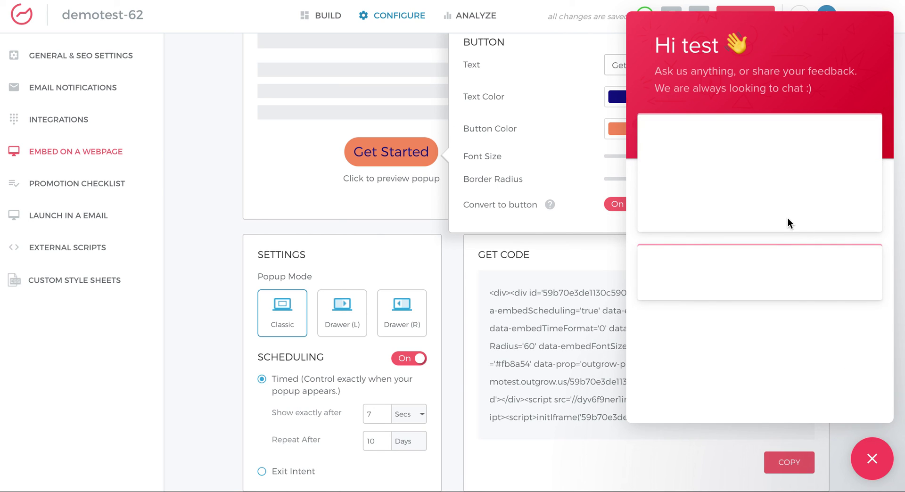
left_click(730, 238)
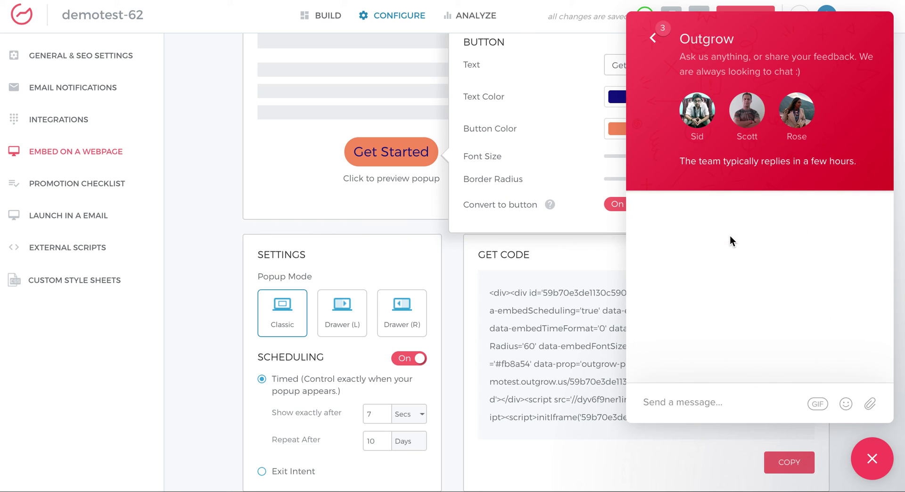
left_click(871, 460)
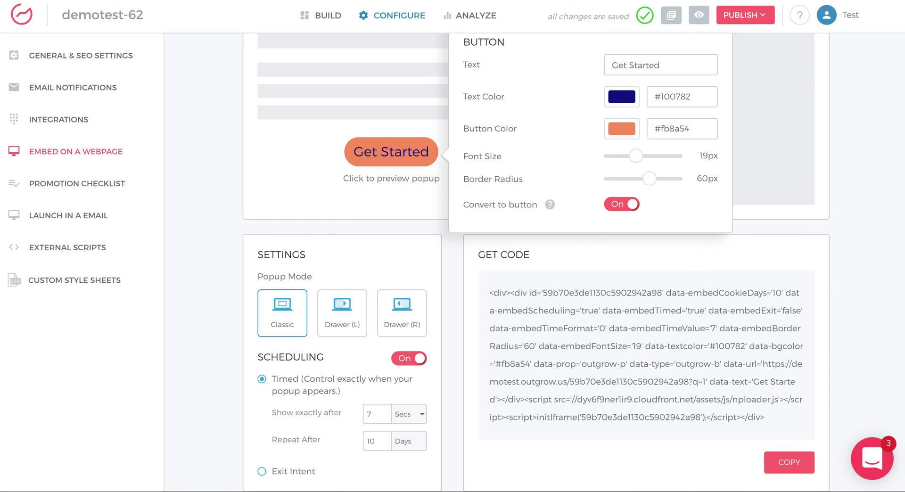